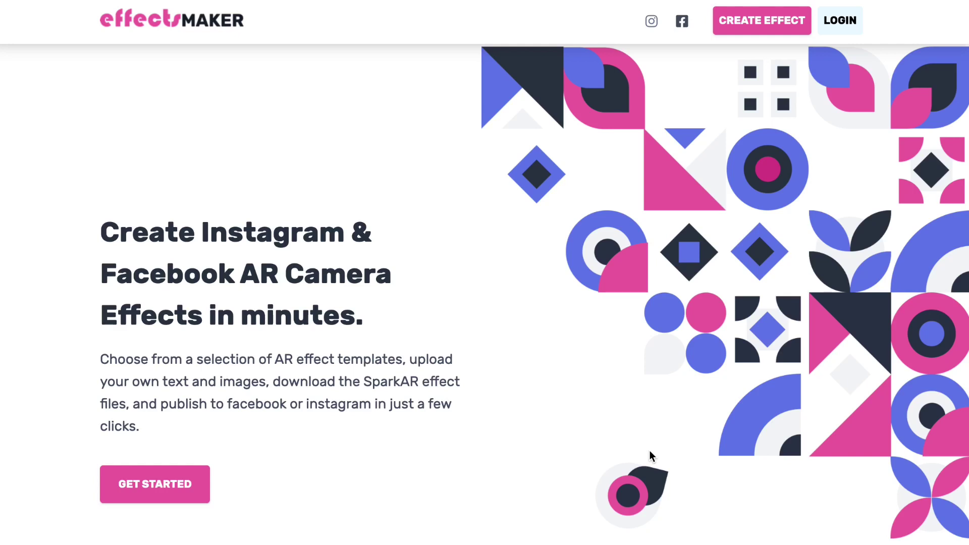
Step: Log in to Effects Maker with the Facebook account
{"action": "scroll", "coordinate": [650, 451], "scroll_direction": "down", "scroll_amount": 3}
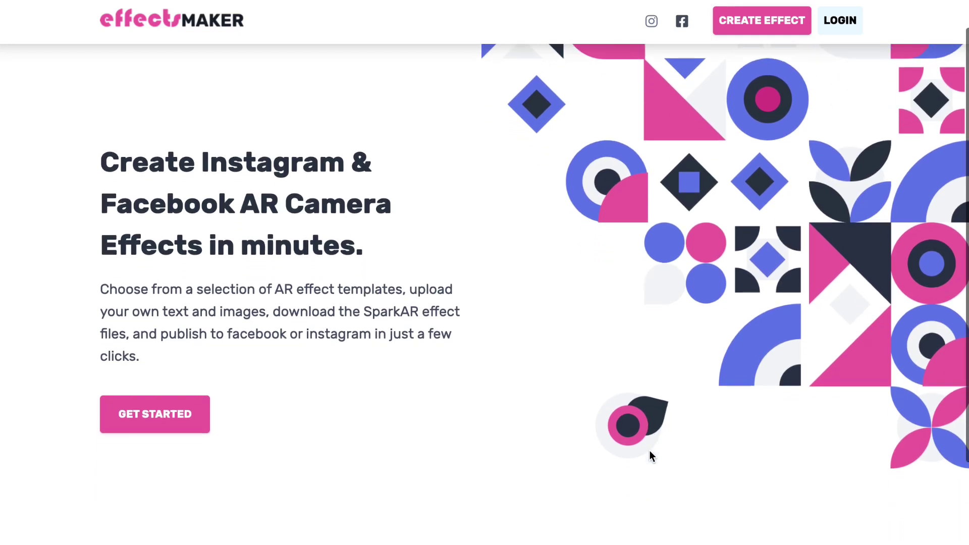
{"action": "scroll", "coordinate": [650, 452], "scroll_direction": "down", "scroll_amount": 7}
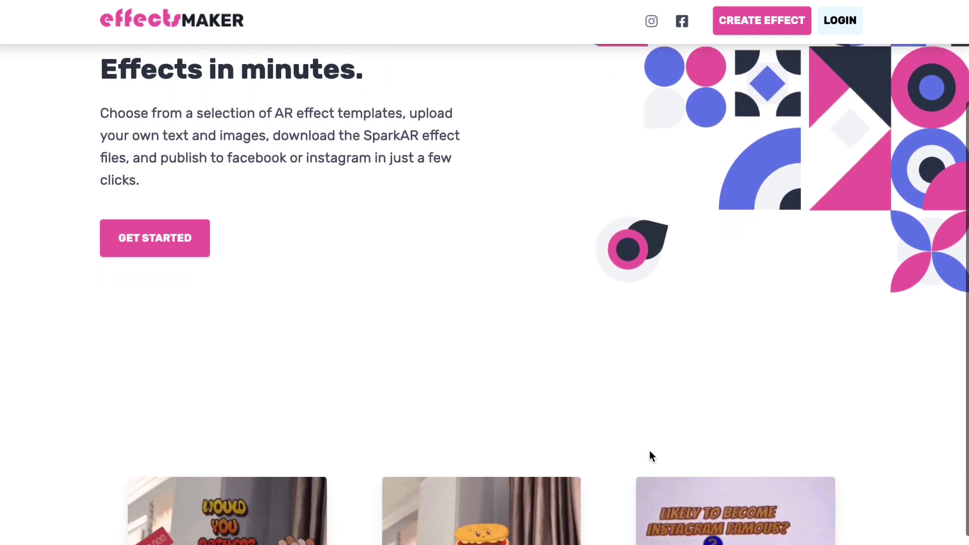
{"action": "scroll", "coordinate": [649, 450], "scroll_direction": "down", "scroll_amount": 2}
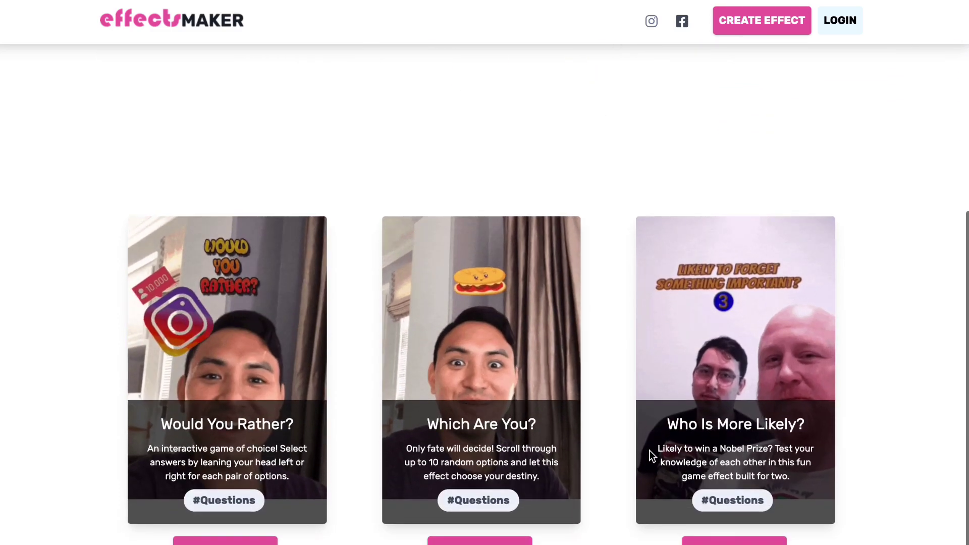
{"action": "scroll", "coordinate": [650, 452], "scroll_direction": "down", "scroll_amount": 1}
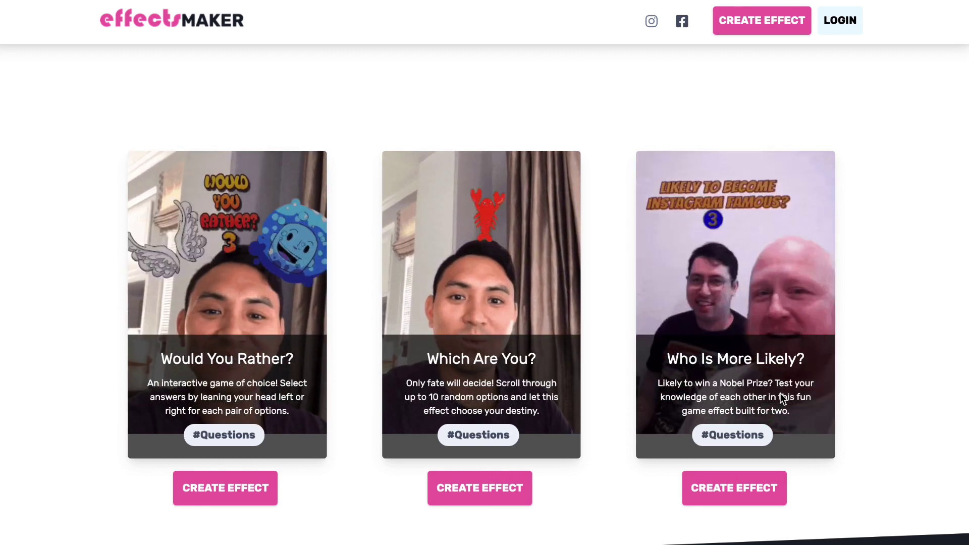
{"action": "scroll", "coordinate": [742, 363], "scroll_direction": "up", "scroll_amount": 10}
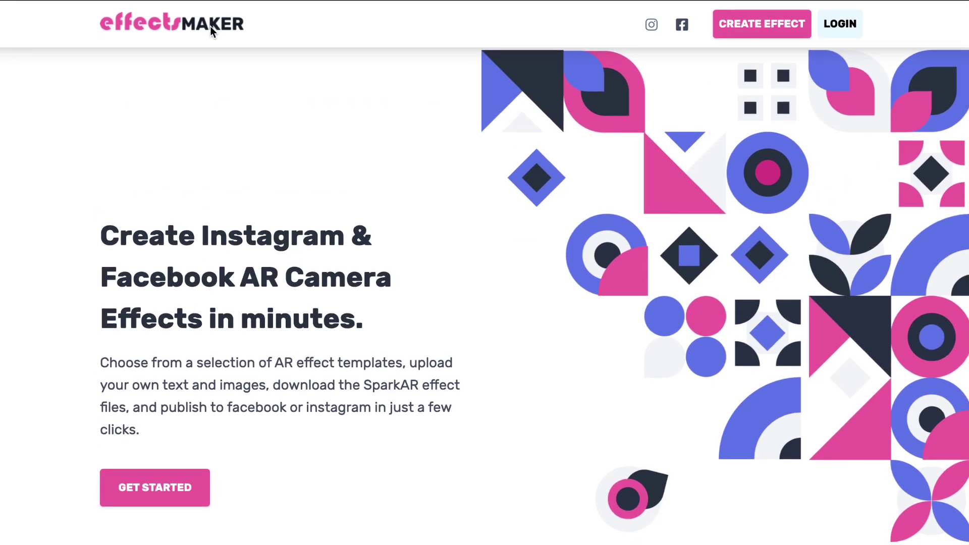
{"action": "left_click", "coordinate": [842, 26]}
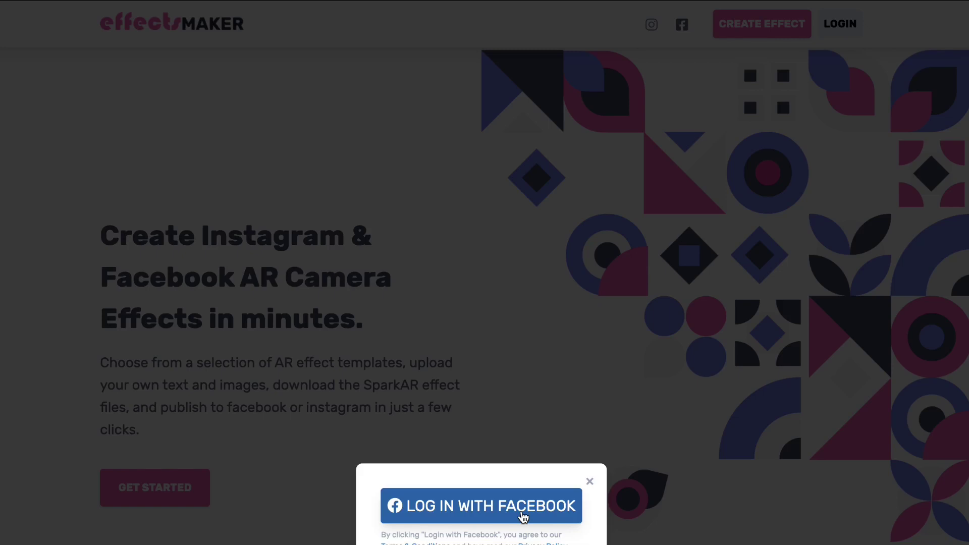
{"action": "left_click", "coordinate": [518, 511]}
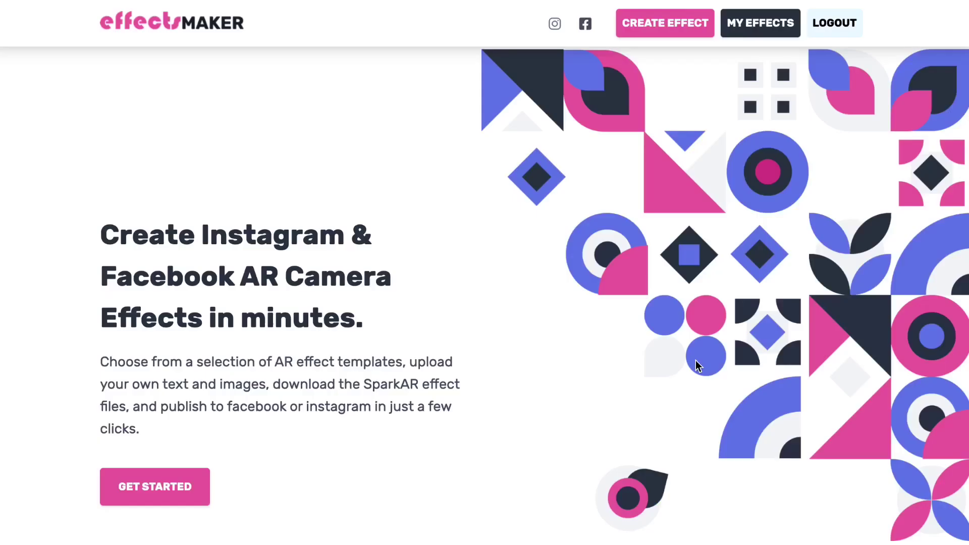
Step: Start a new effect from the Who Is More Likely? template
{"action": "scroll", "coordinate": [715, 452], "scroll_direction": "down", "scroll_amount": 10}
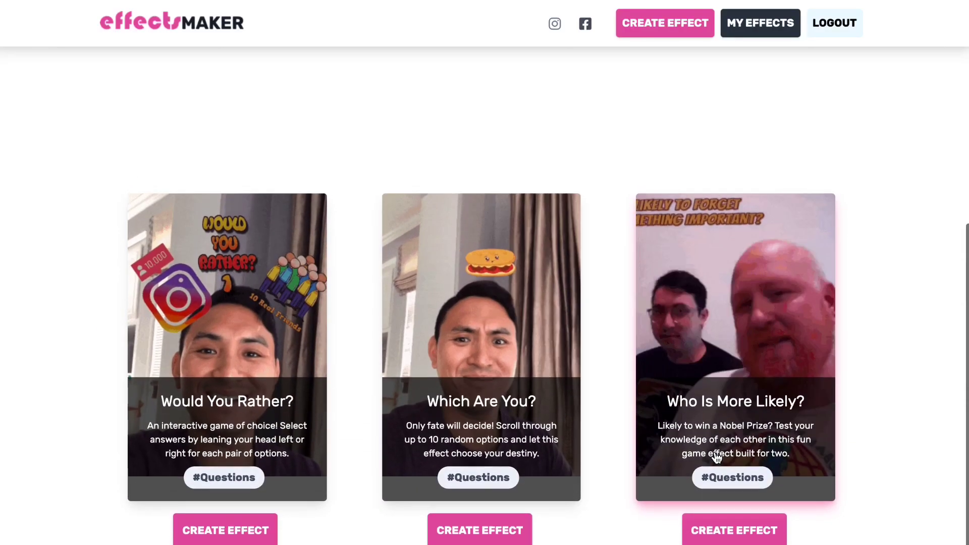
{"action": "left_click", "coordinate": [676, 24]}
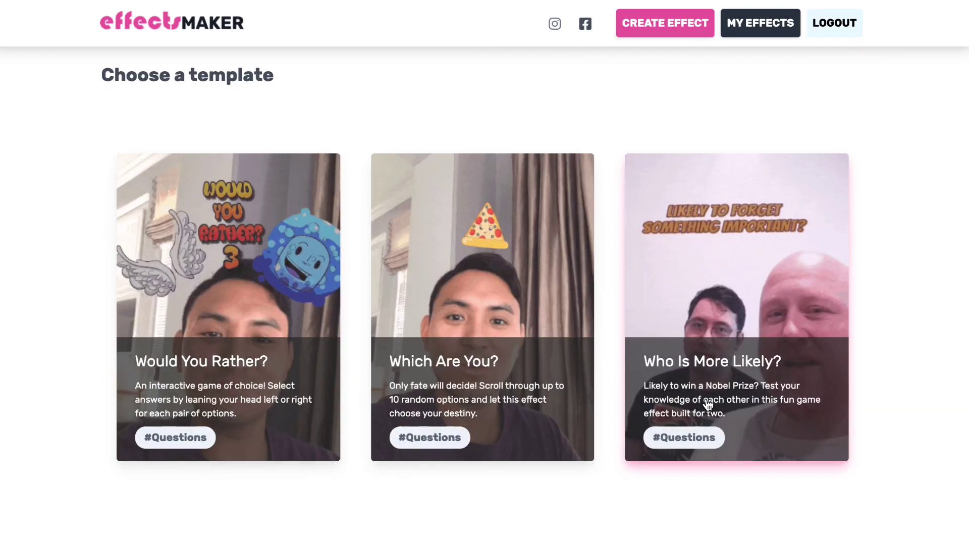
{"action": "left_click", "coordinate": [707, 404]}
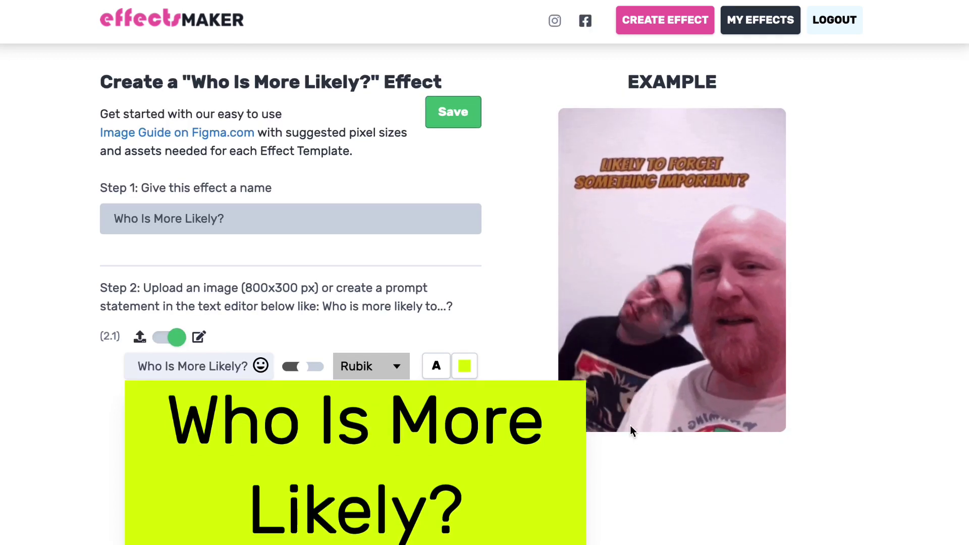
Step: Toggle the prompt's text editor off and back on
{"action": "scroll", "coordinate": [630, 425], "scroll_direction": "down", "scroll_amount": 1}
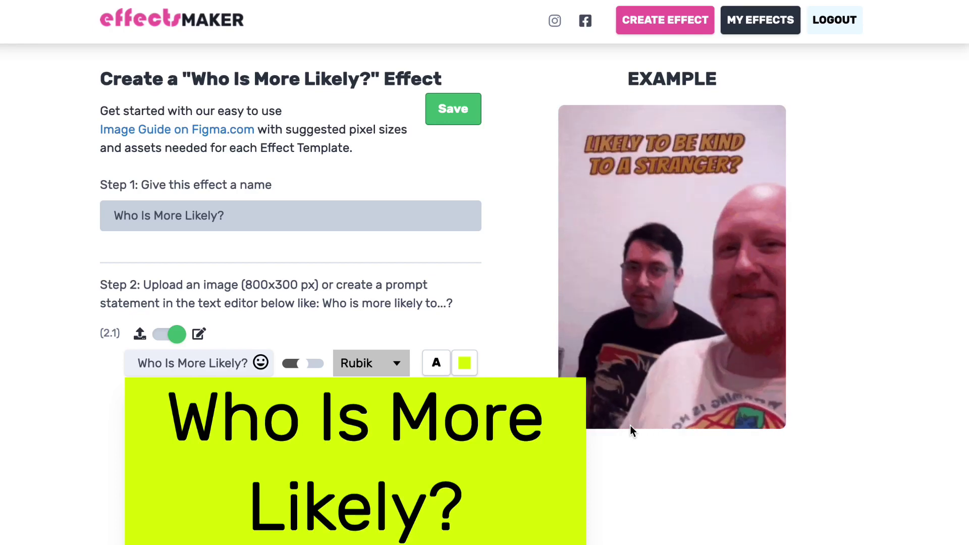
{"action": "scroll", "coordinate": [624, 421], "scroll_direction": "down", "scroll_amount": 1}
{"action": "left_click", "coordinate": [174, 334]}
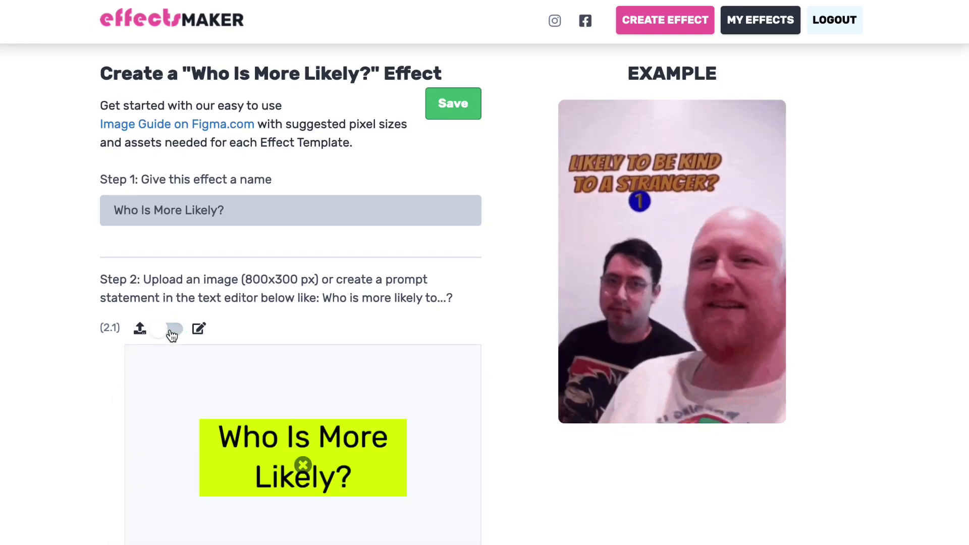
{"action": "left_click", "coordinate": [173, 333]}
{"action": "scroll", "coordinate": [382, 487], "scroll_direction": "down", "scroll_amount": 2}
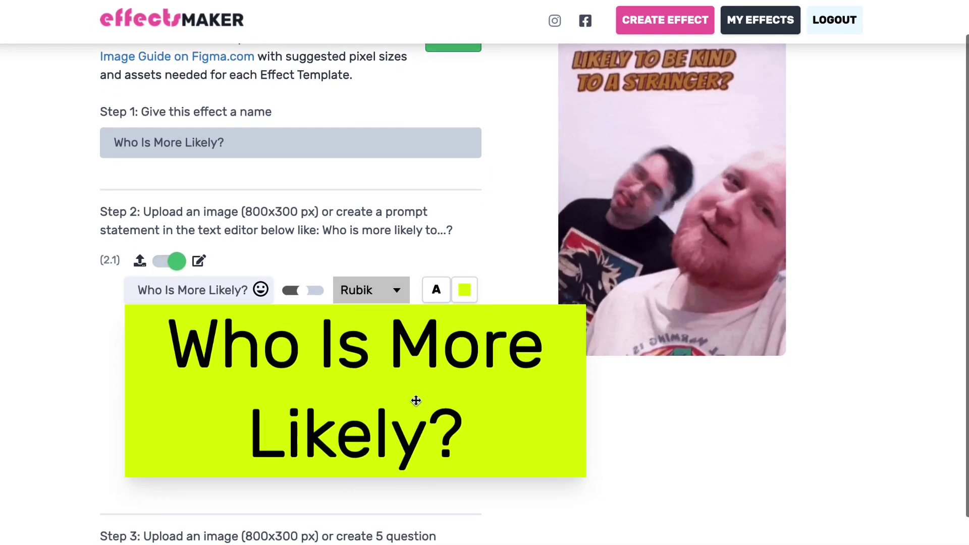
{"action": "scroll", "coordinate": [439, 409], "scroll_direction": "down", "scroll_amount": 6}
{"action": "scroll", "coordinate": [438, 405], "scroll_direction": "down", "scroll_amount": 3}
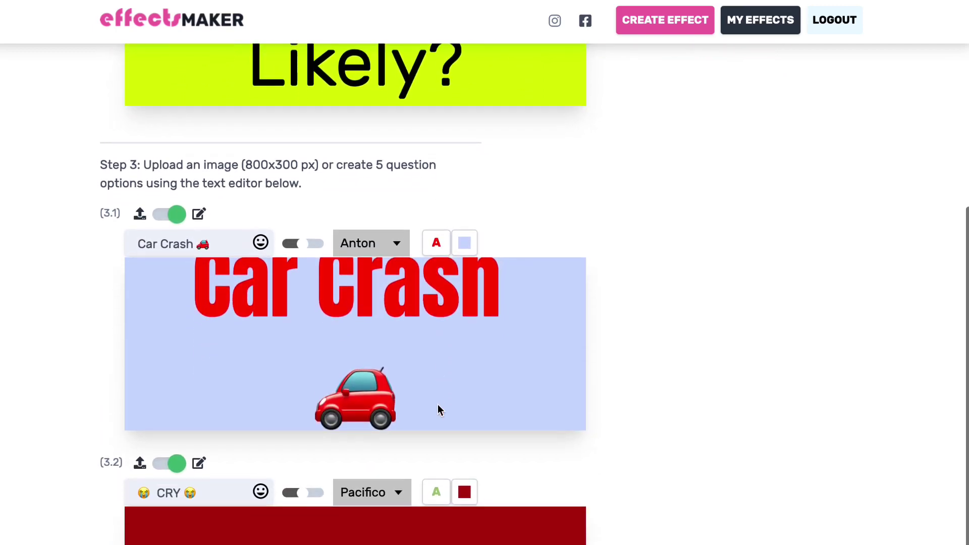
{"action": "scroll", "coordinate": [438, 404], "scroll_direction": "up", "scroll_amount": 10}
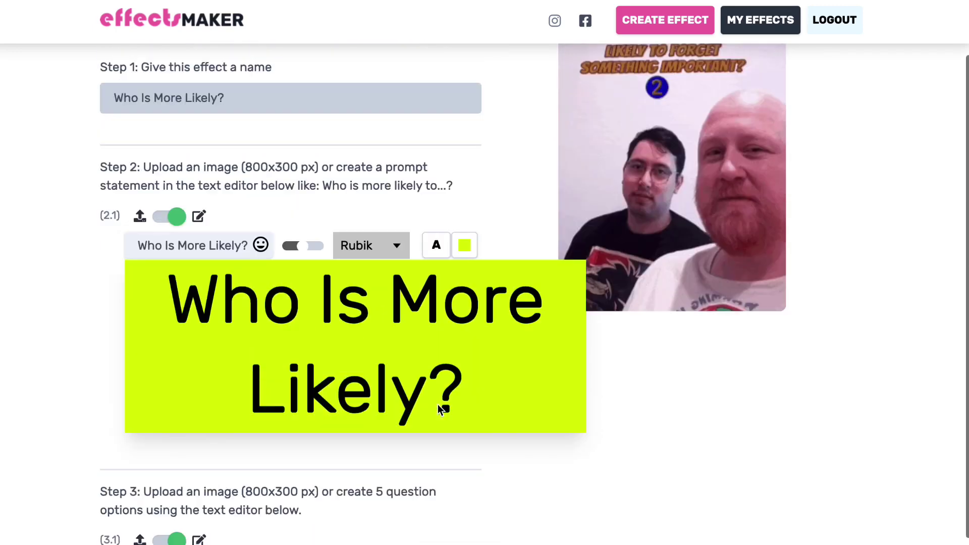
Step: Rename the effect to 'Who Is More Likely to?'
{"action": "left_click", "coordinate": [199, 222]}
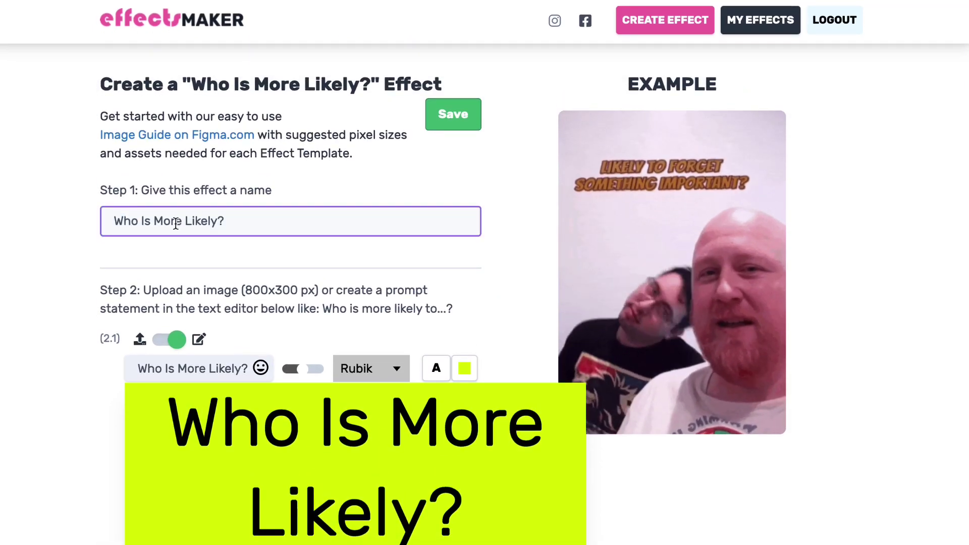
{"action": "left_click", "coordinate": [218, 223]}
{"action": "type", "text": "to"}
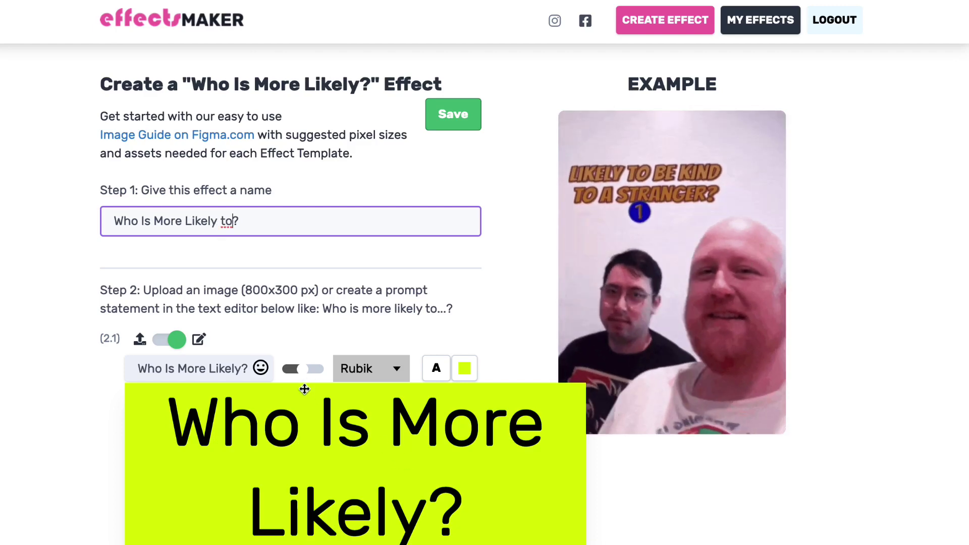
{"action": "left_click", "coordinate": [471, 373]}
Step: Review the prompt's text colour, font and emoji choices, leaving them unchanged
{"action": "left_click", "coordinate": [438, 370]}
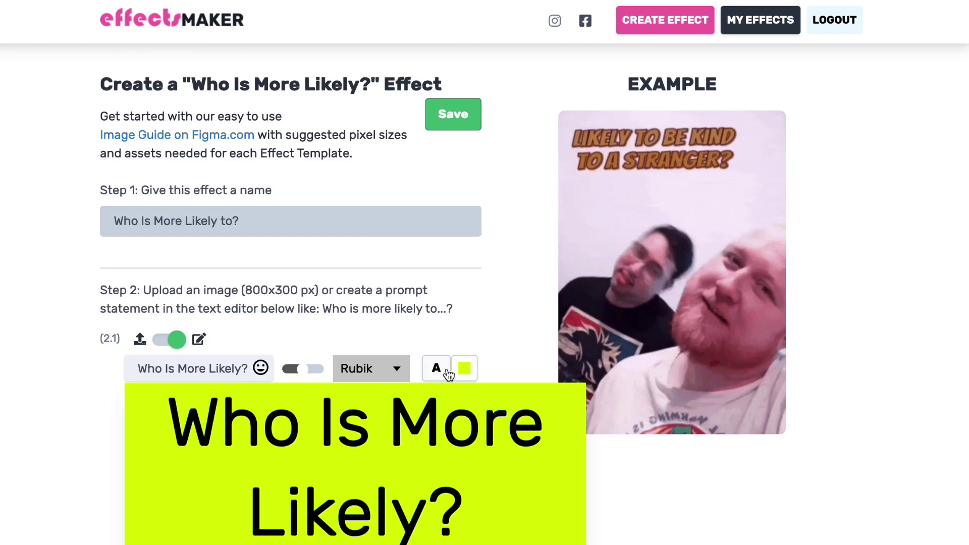
{"action": "left_click", "coordinate": [428, 374]}
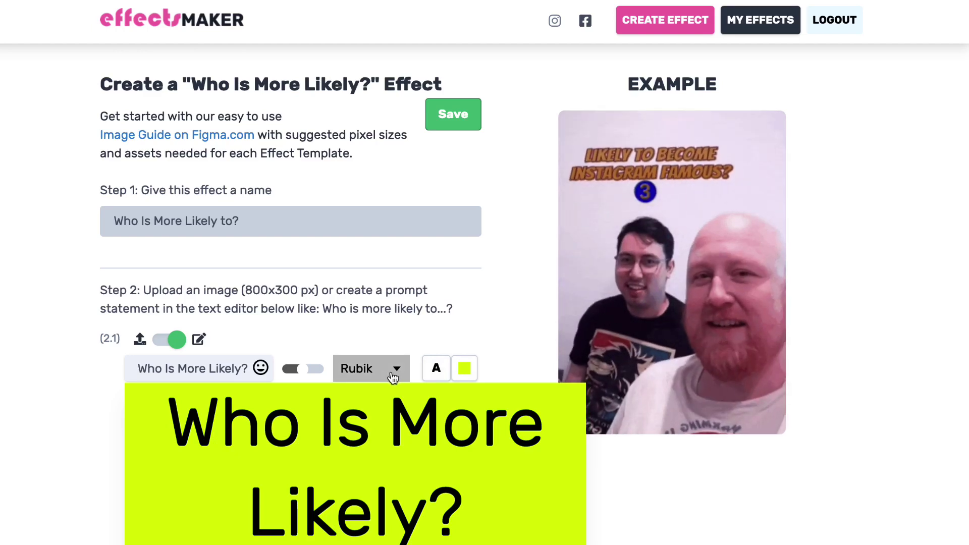
{"action": "left_click", "coordinate": [394, 377]}
{"action": "left_click", "coordinate": [393, 378]}
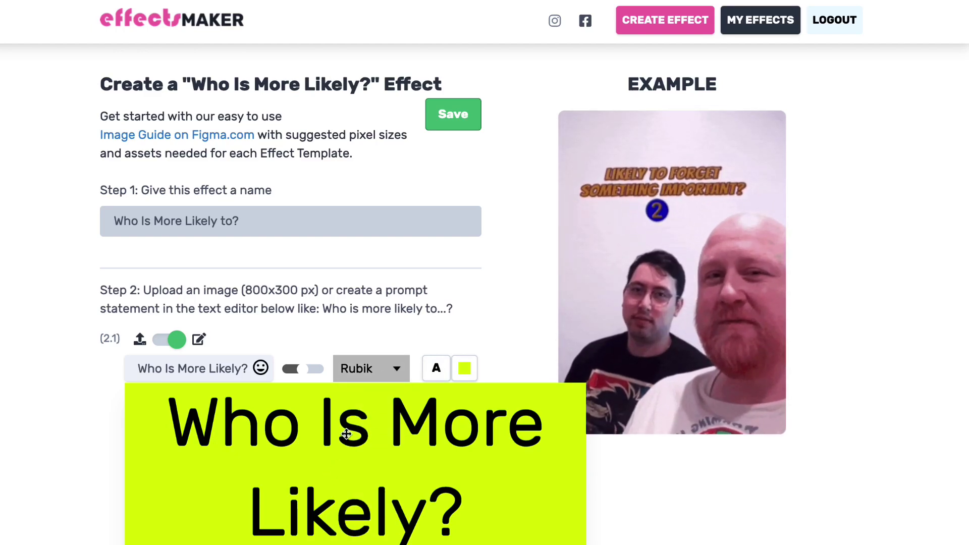
{"action": "left_click", "coordinate": [211, 365]}
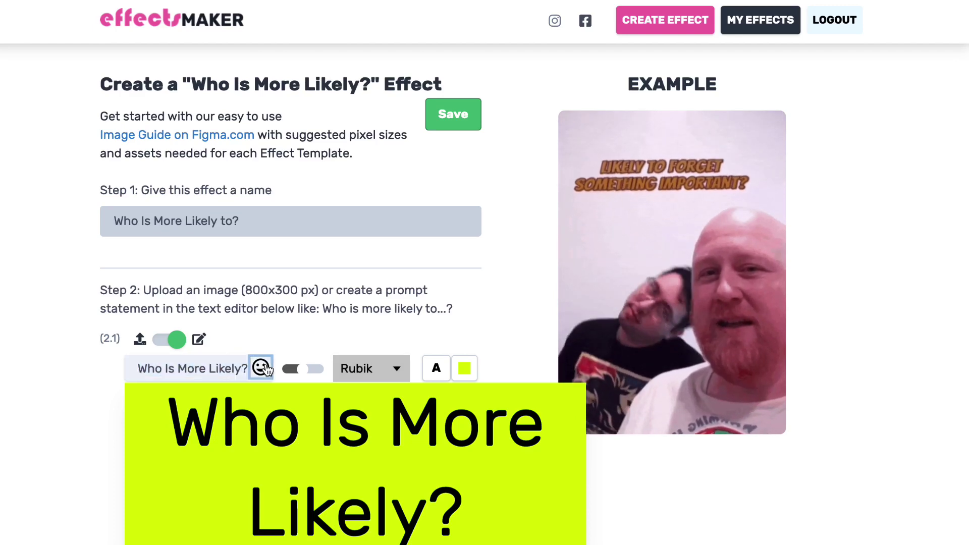
{"action": "left_click", "coordinate": [261, 368]}
{"action": "left_click", "coordinate": [261, 367]}
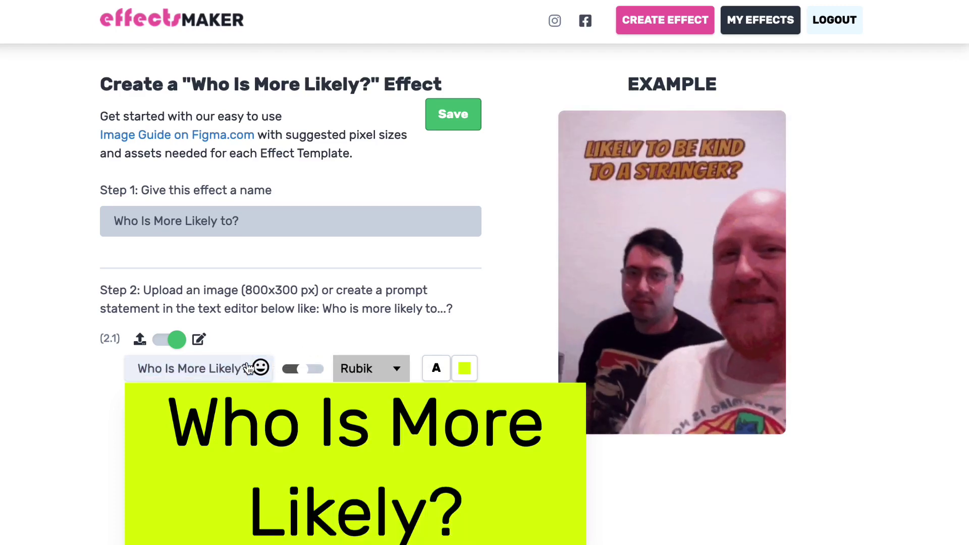
{"action": "left_click", "coordinate": [206, 366]}
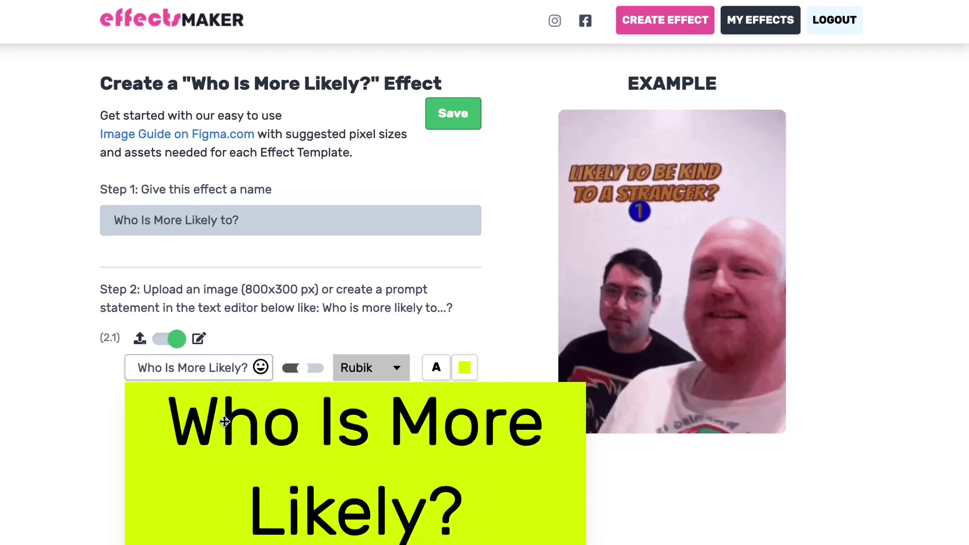
{"action": "scroll", "coordinate": [181, 372], "scroll_direction": "down", "scroll_amount": 5}
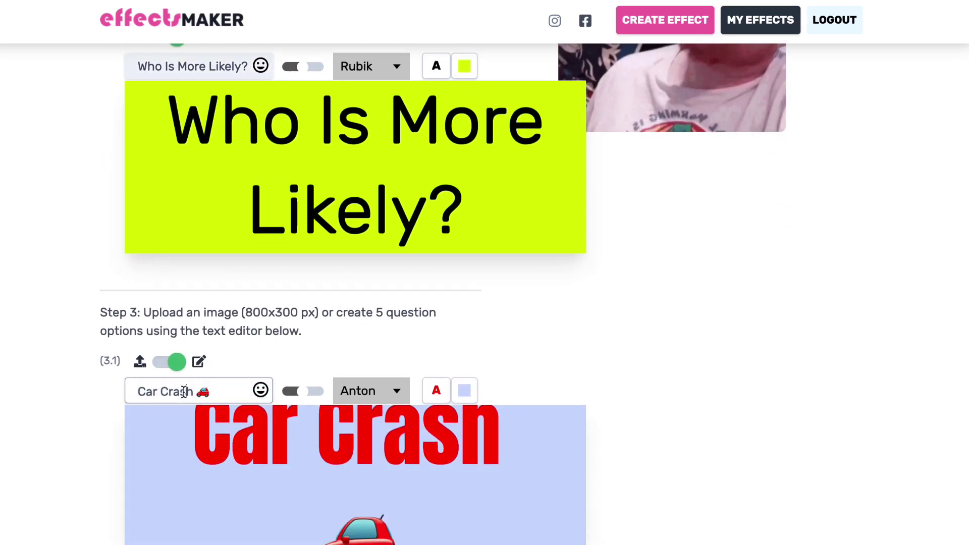
Step: Change the first question option from 'Car Crash' to 'Get in a Car Crash'
{"action": "triple_click", "coordinate": [182, 396]}
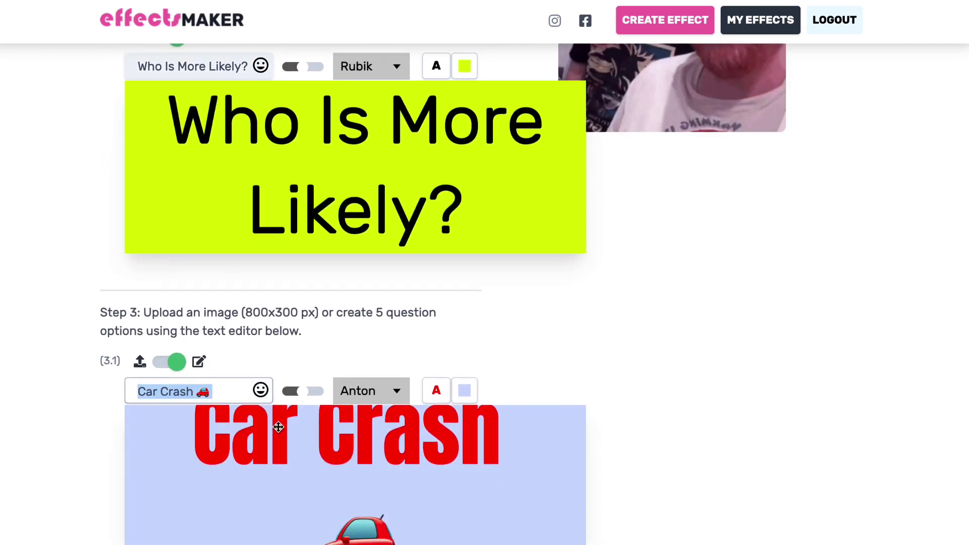
{"action": "left_click", "coordinate": [141, 391]}
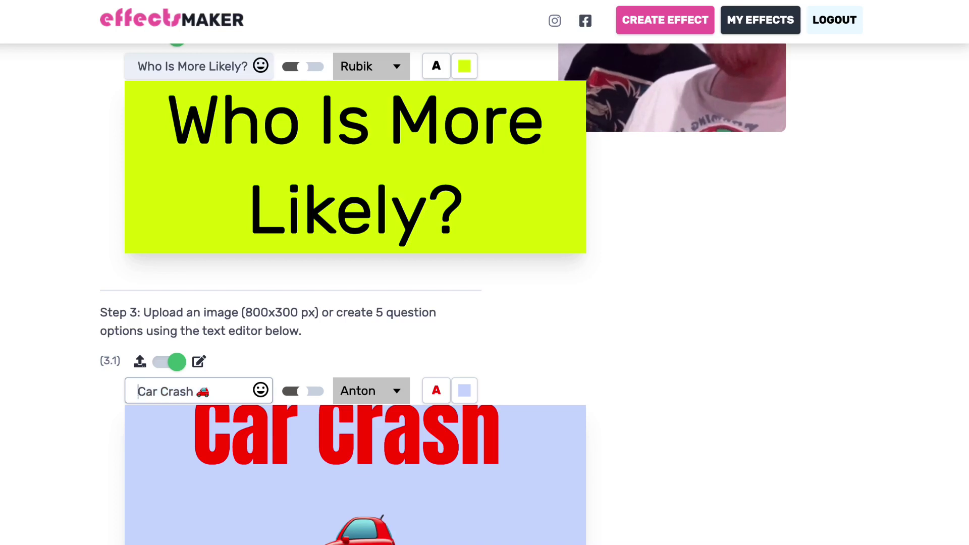
{"action": "type", "text": "Get in"}
{"action": "type", "text": " a"}
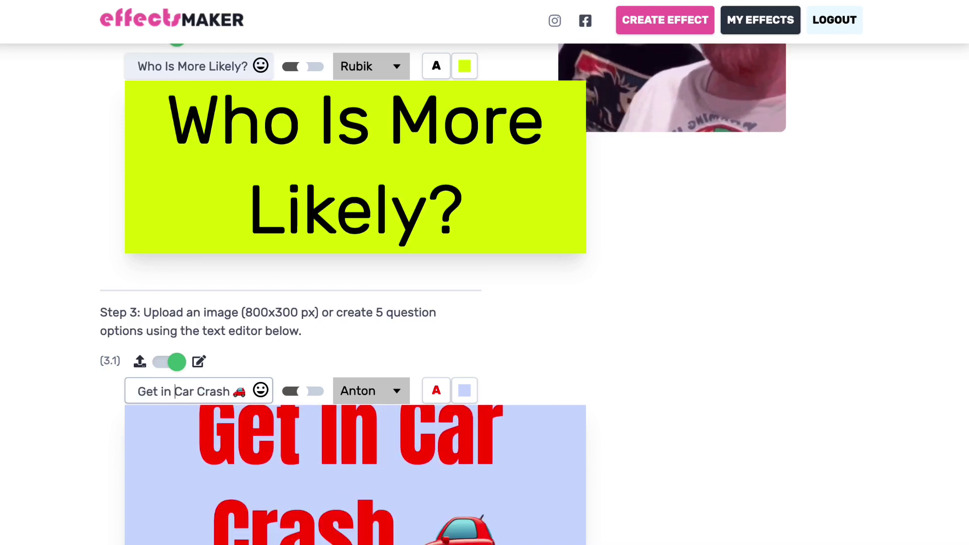
{"action": "scroll", "coordinate": [484, 293], "scroll_direction": "down", "scroll_amount": 5}
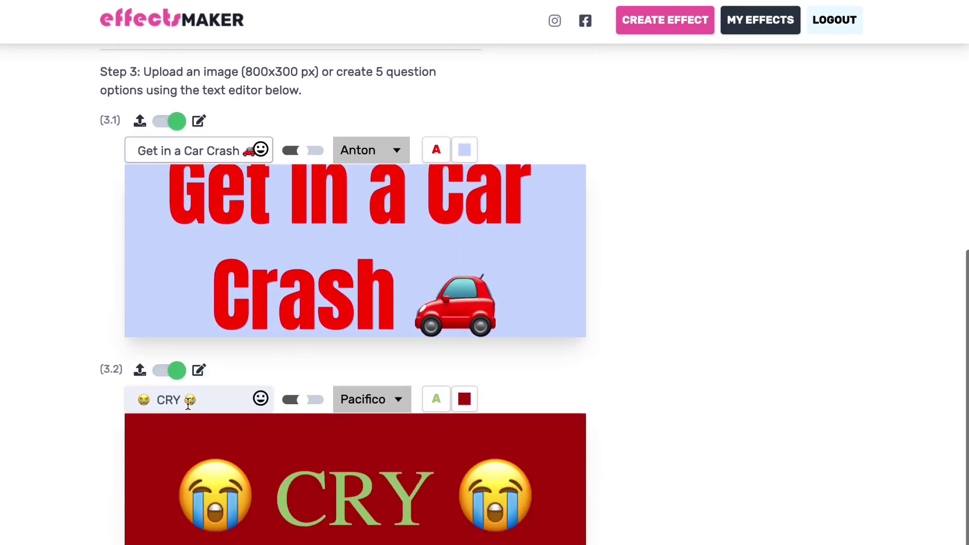
Step: Replace option 3.2's text with 'End up in Jail' followed by the crying emoji
{"action": "left_click_drag", "start_coordinate": [198, 402], "coordinate": [106, 395]}
{"action": "type", "text": "End up"}
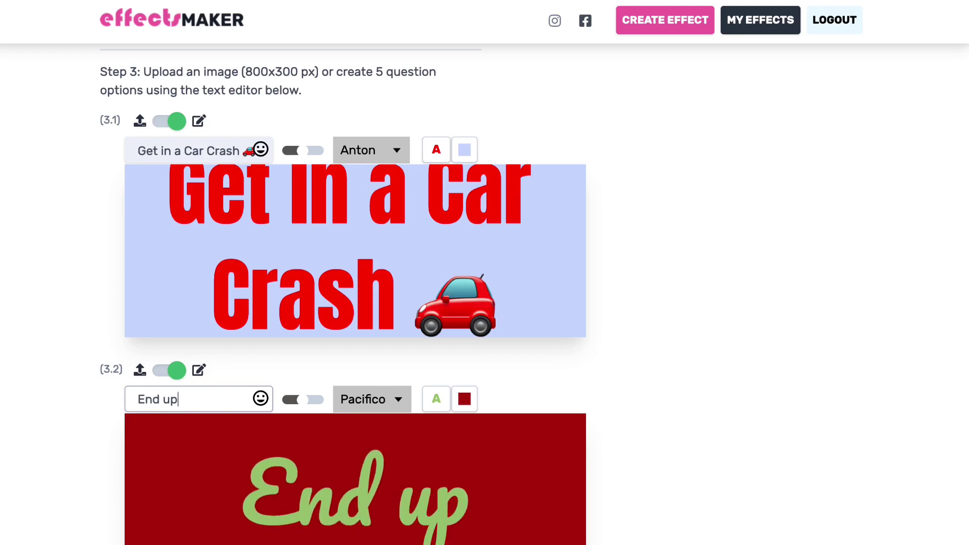
{"action": "type", "text": " in in Jai"}
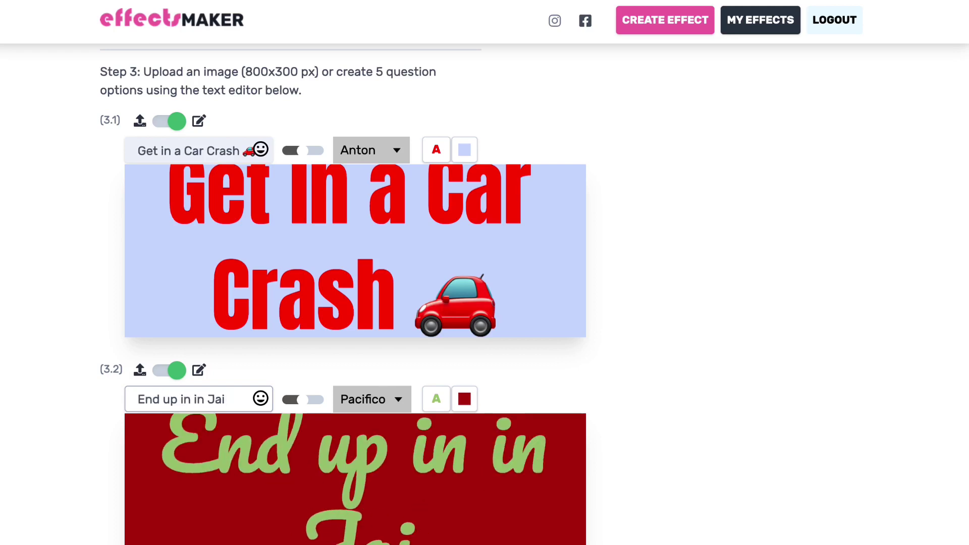
{"action": "key", "text": "BackSpace"}
{"action": "key", "text": "BackSpace"}
{"action": "key", "text": "BackSpace"}
{"action": "key", "text": "BackSpace"}
{"action": "key", "text": "BackSpace"}
{"action": "key", "text": "BackSpace"}
{"action": "key", "text": "BackSpace"}
{"action": "key", "text": "BackSpace"}
{"action": "key", "text": "BackSpace"}
{"action": "key", "text": "BackSpace"}
{"action": "type", "text": "in J"}
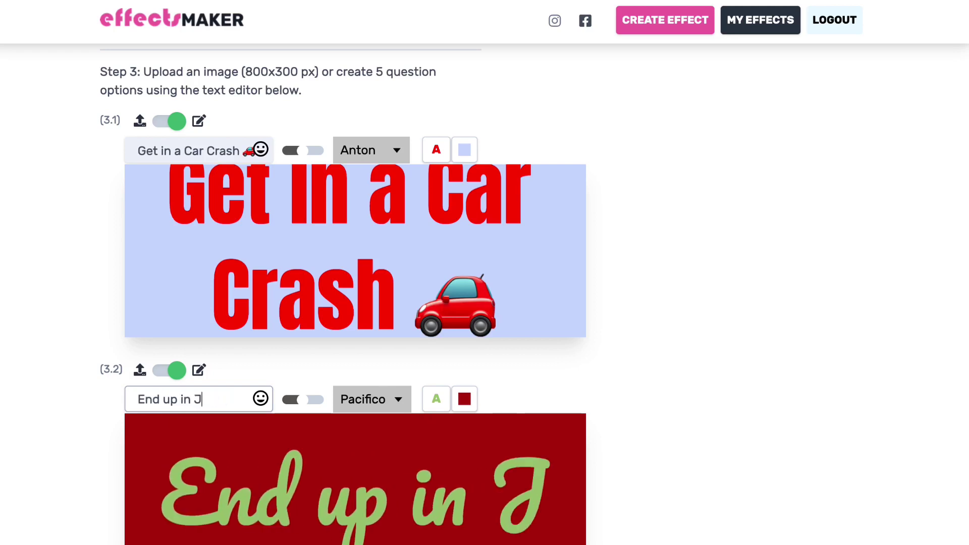
{"action": "type", "text": "ail"}
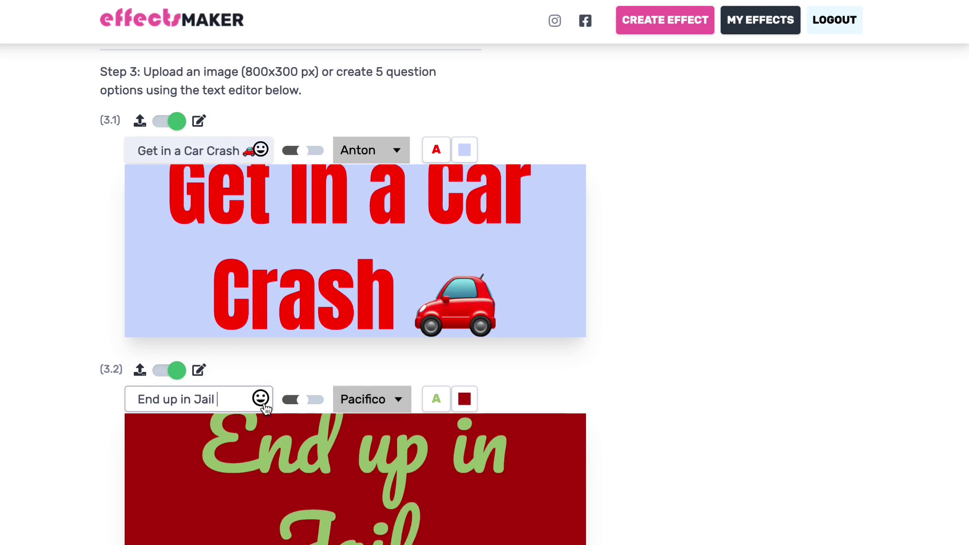
{"action": "left_click", "coordinate": [262, 404]}
{"action": "scroll", "coordinate": [387, 525], "scroll_direction": "down", "scroll_amount": 4}
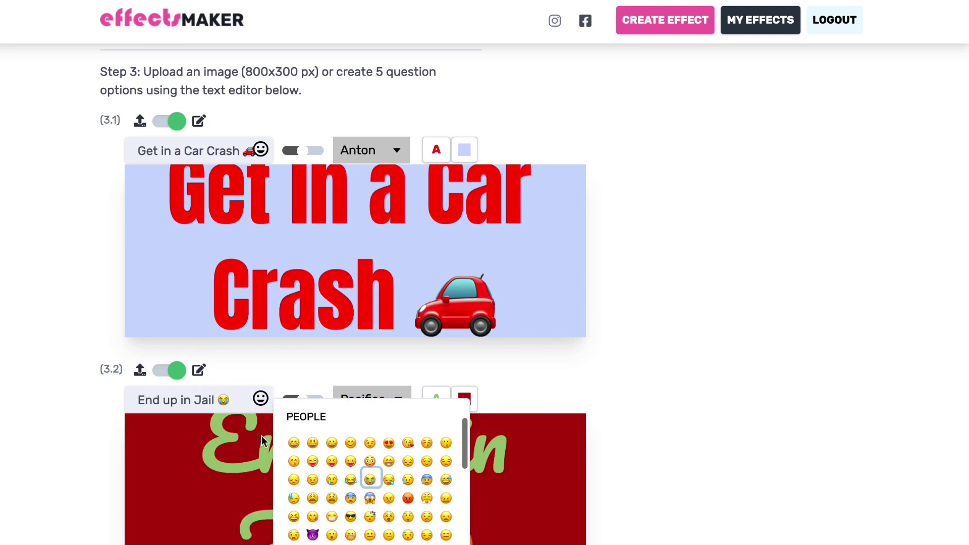
{"action": "left_click", "coordinate": [223, 457]}
{"action": "scroll", "coordinate": [353, 524], "scroll_direction": "down", "scroll_amount": 2}
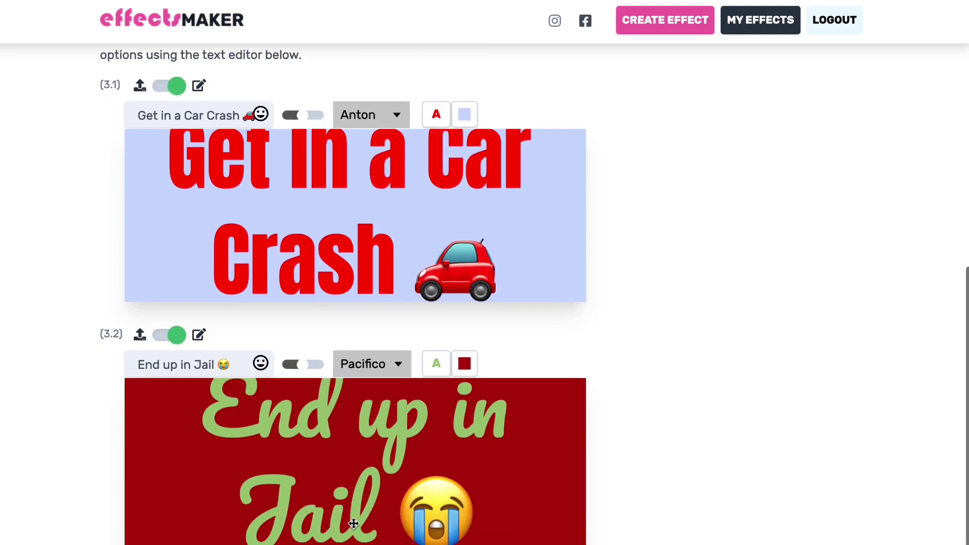
{"action": "scroll", "coordinate": [324, 363], "scroll_direction": "up", "scroll_amount": 1}
Step: Adjust the text size of the End up in Jail and Get in a Car Crash previews
{"action": "left_click", "coordinate": [302, 330]}
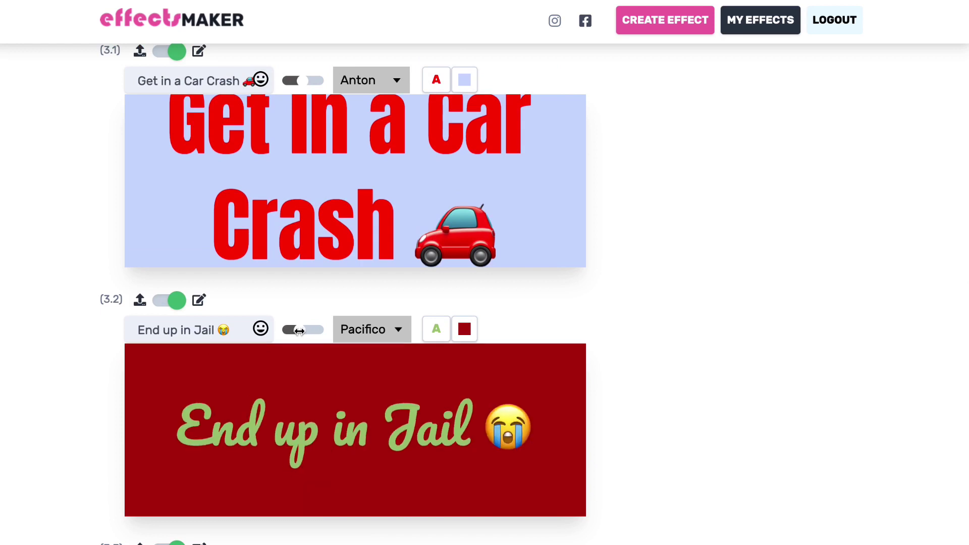
{"action": "left_click_drag", "start_coordinate": [303, 334], "coordinate": [304, 334]}
{"action": "scroll", "coordinate": [309, 280], "scroll_direction": "up", "scroll_amount": 1}
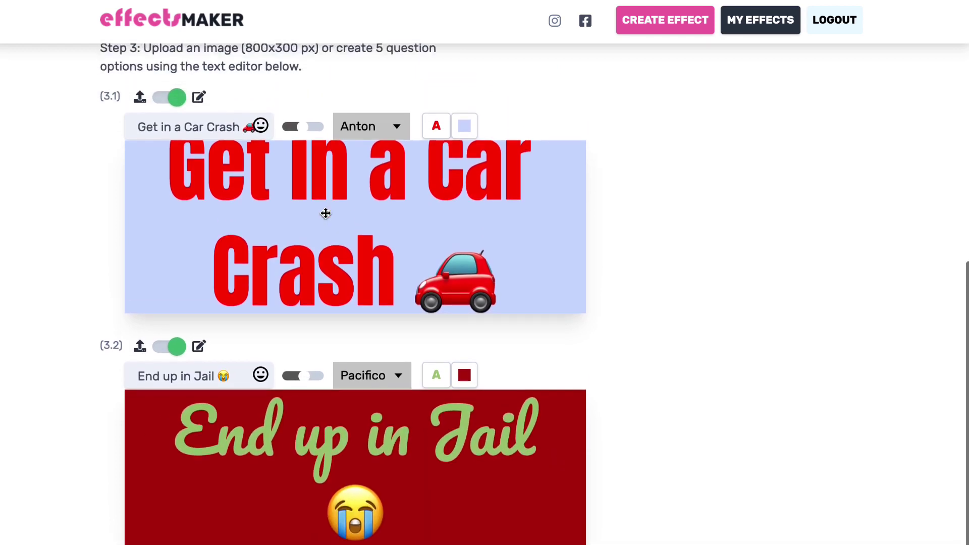
{"action": "left_click_drag", "start_coordinate": [304, 142], "coordinate": [301, 143]}
{"action": "scroll", "coordinate": [371, 183], "scroll_direction": "up", "scroll_amount": 5}
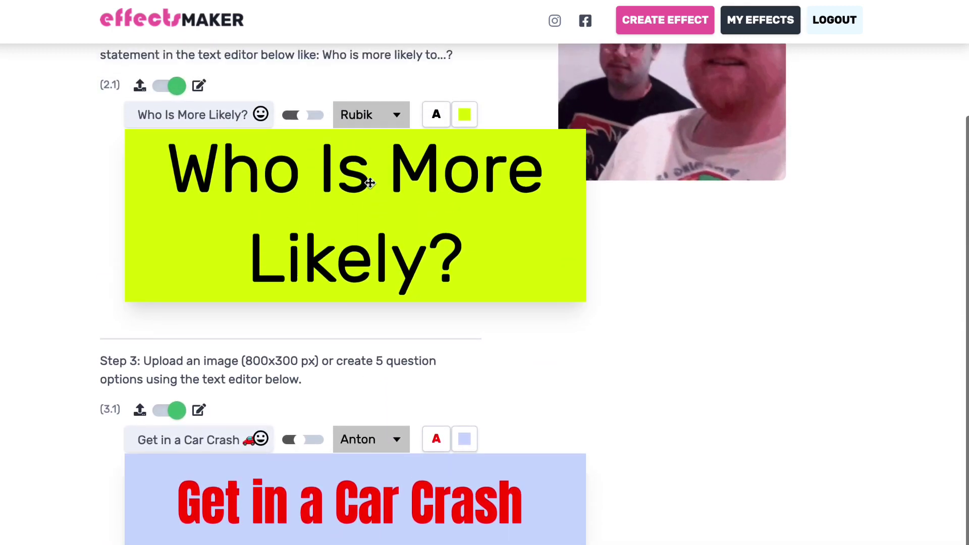
{"action": "scroll", "coordinate": [370, 183], "scroll_direction": "down", "scroll_amount": 8}
{"action": "scroll", "coordinate": [369, 187], "scroll_direction": "down", "scroll_amount": 4}
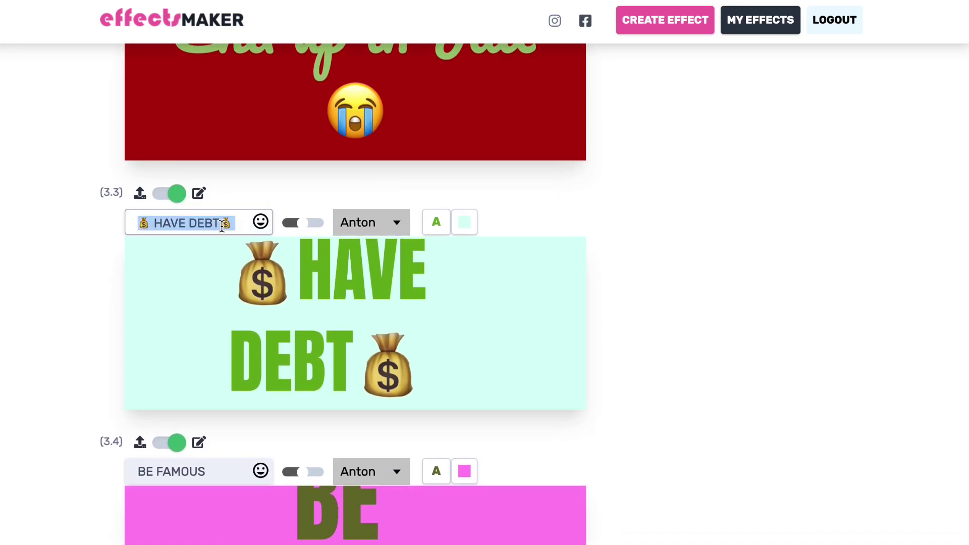
Step: Enter 'Lose it allll in VEGAS' for option 3.3 and append the flying-money emoji
{"action": "type", "text": "Lo"}
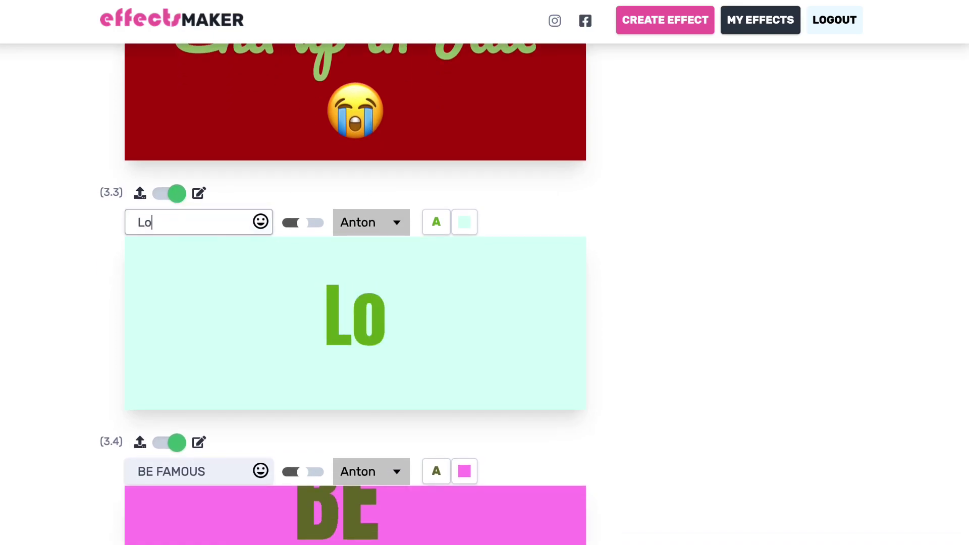
{"action": "type", "text": "se it allll in "}
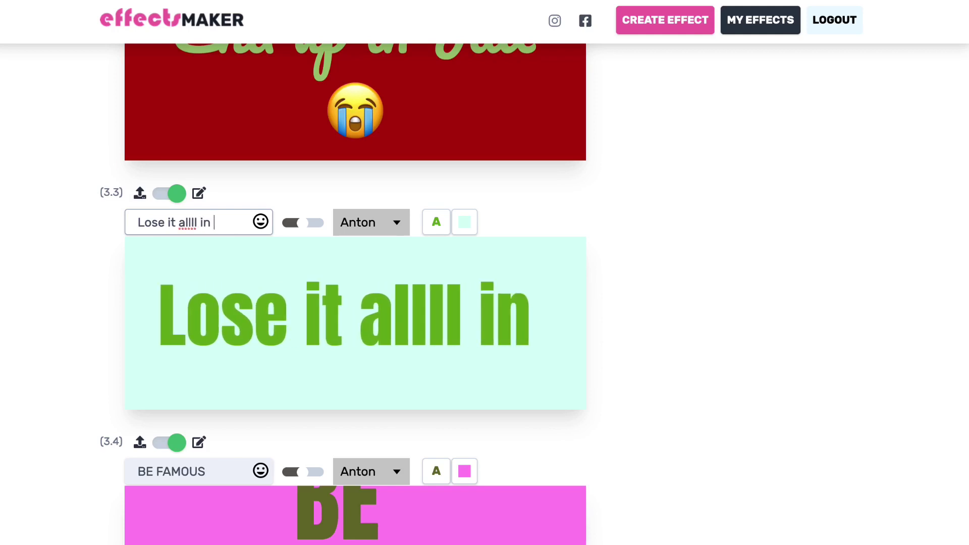
{"action": "type", "text": "vESGAS"}
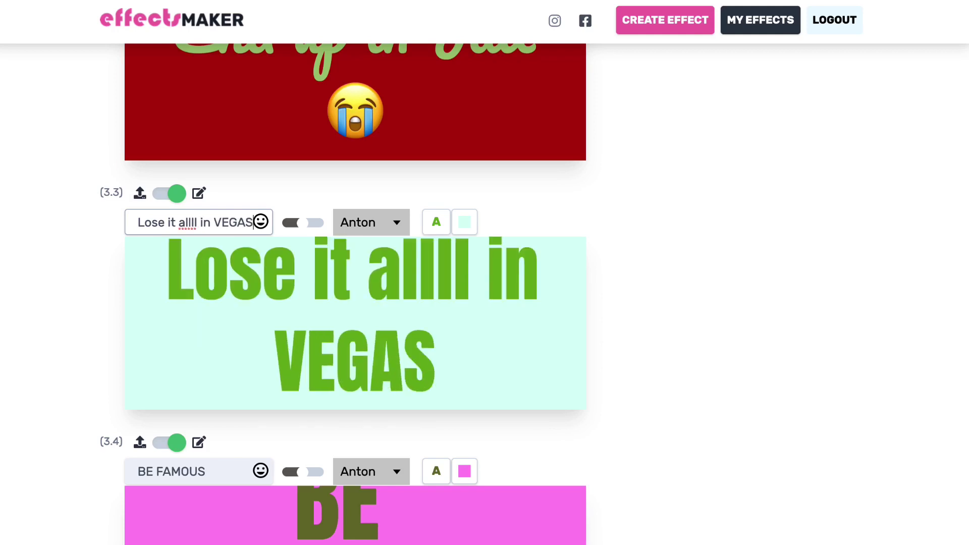
{"action": "left_click", "coordinate": [260, 222]}
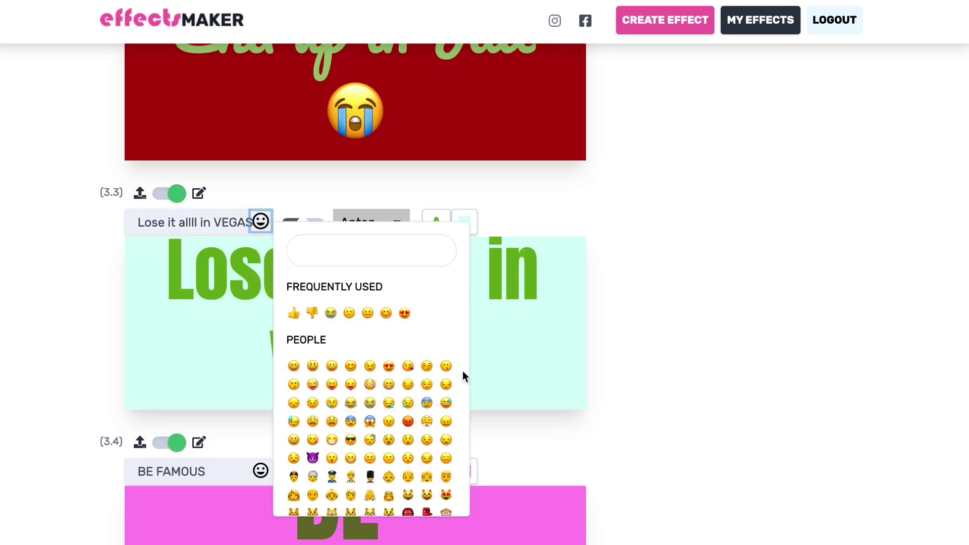
{"action": "scroll", "coordinate": [377, 459], "scroll_direction": "down", "scroll_amount": 5}
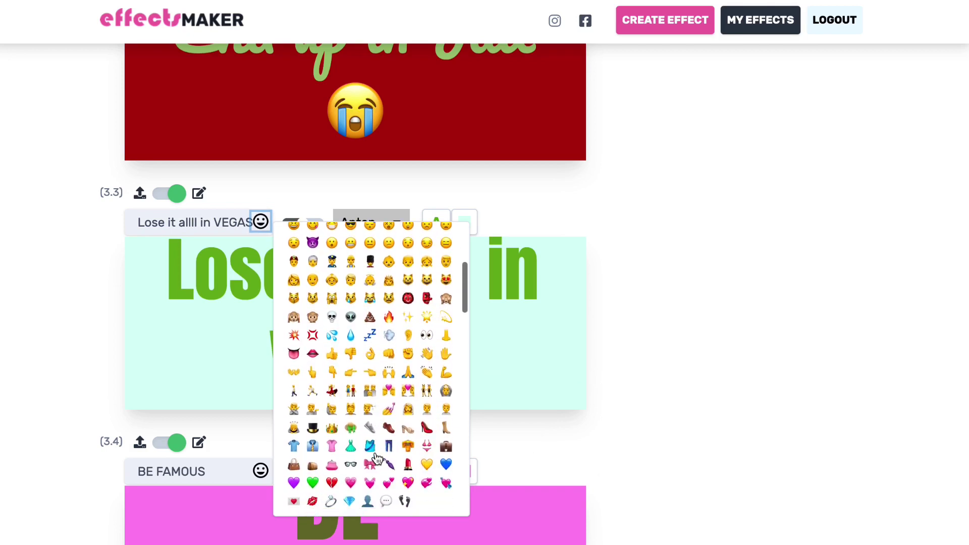
{"action": "scroll", "coordinate": [378, 459], "scroll_direction": "up", "scroll_amount": 3}
{"action": "scroll", "coordinate": [377, 458], "scroll_direction": "up", "scroll_amount": 2}
{"action": "type", "text": "money"}
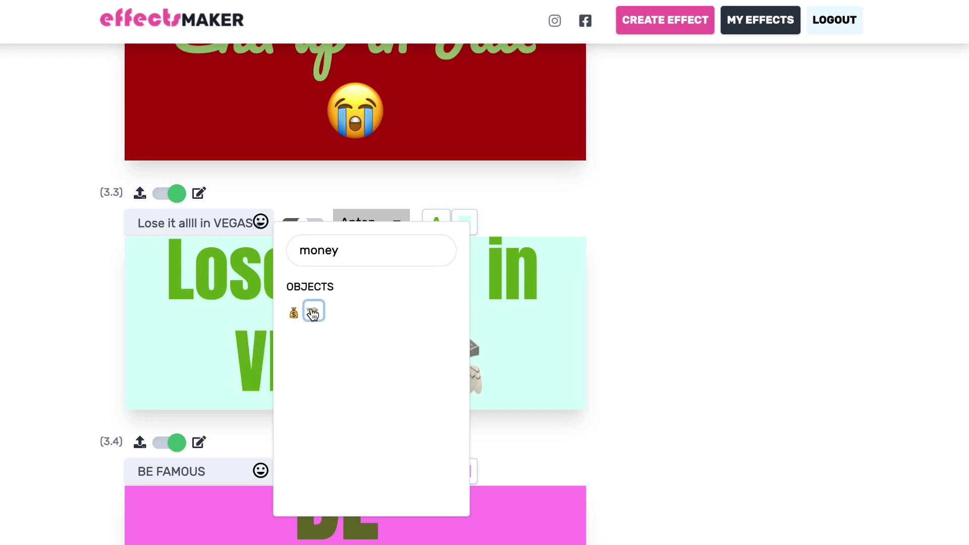
{"action": "left_click", "coordinate": [643, 336]}
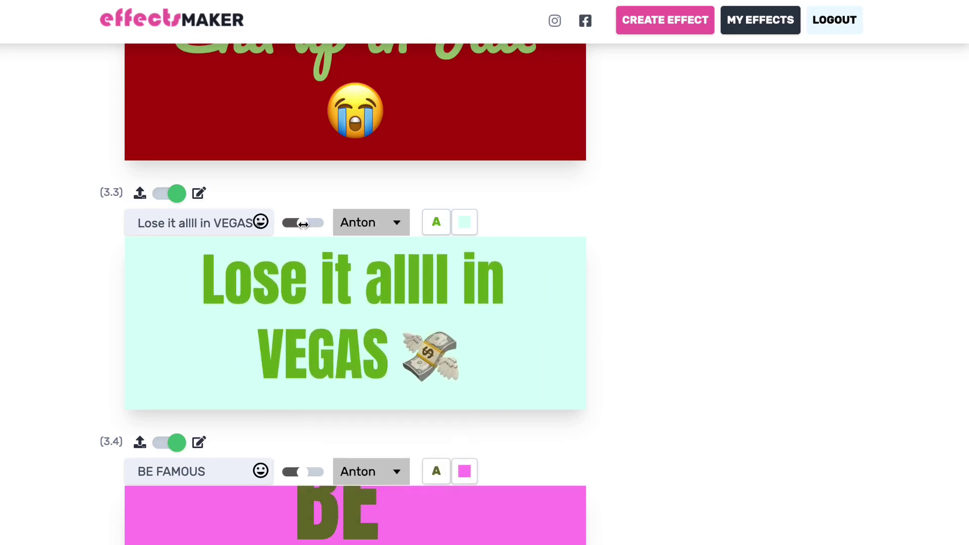
{"action": "scroll", "coordinate": [418, 501], "scroll_direction": "down", "scroll_amount": 4}
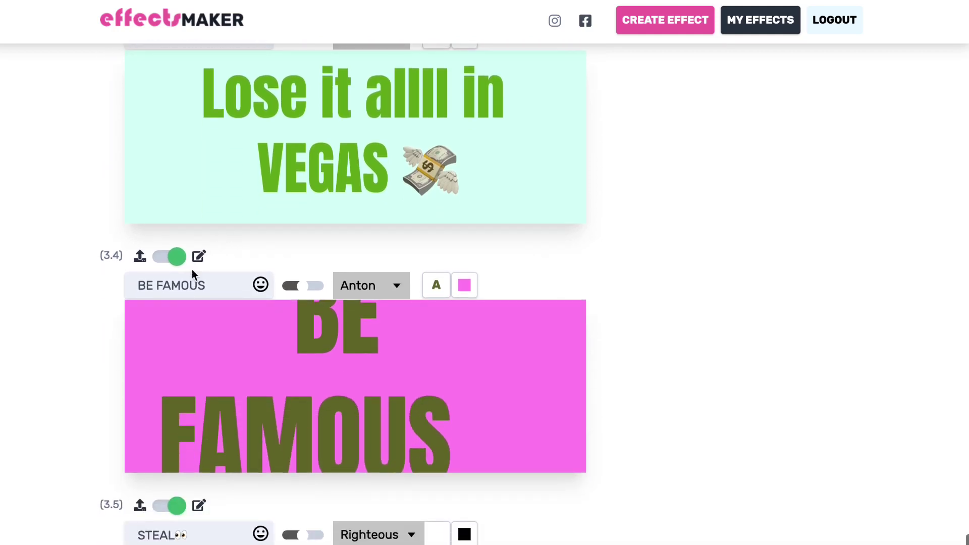
Step: Type 'Become Influencer Famous!' into option 3.4 and resize it to fit two lines
{"action": "type", "text": "Be"}
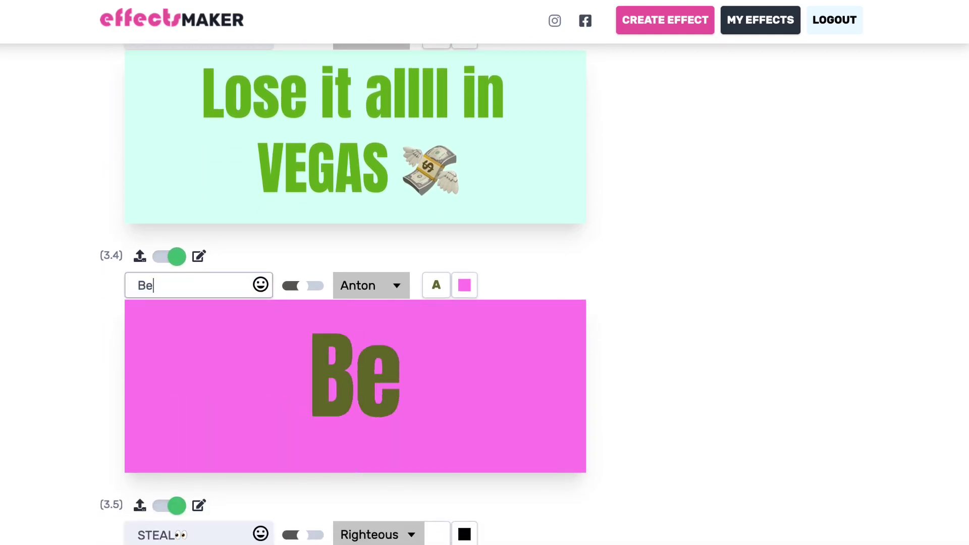
{"action": "type", "text": "come IG"}
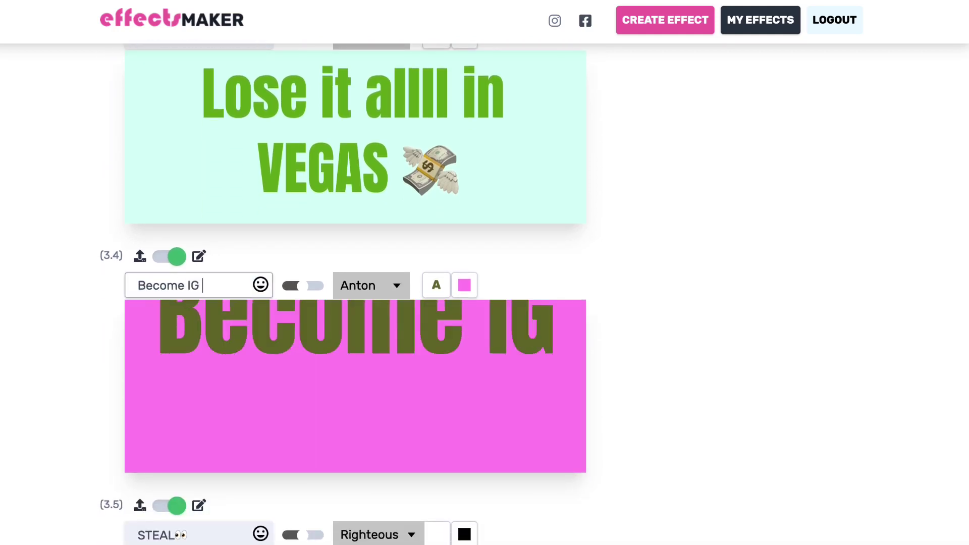
{"action": "key", "text": "BackSpace"}
{"action": "key", "text": "BackSpace"}
{"action": "type", "text": "In"}
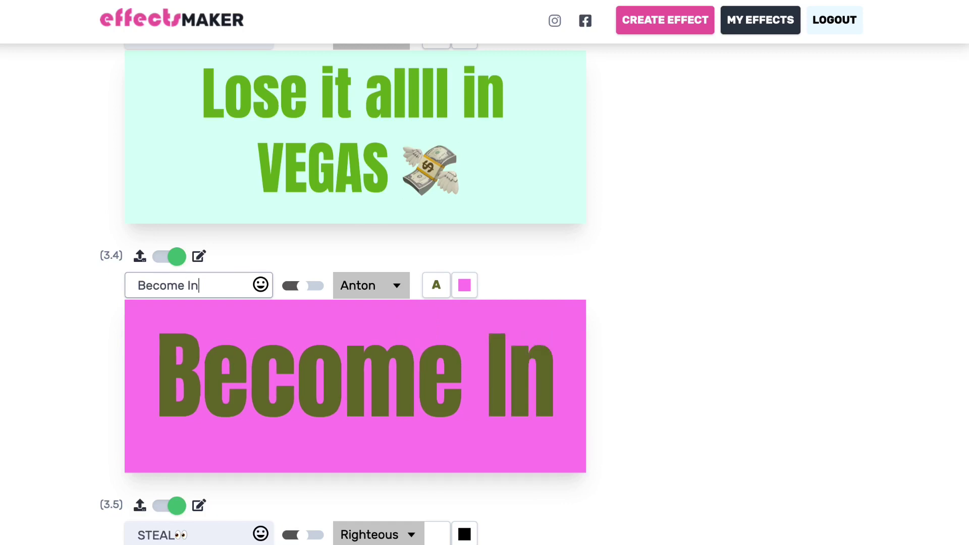
{"action": "type", "text": "fluencer F"}
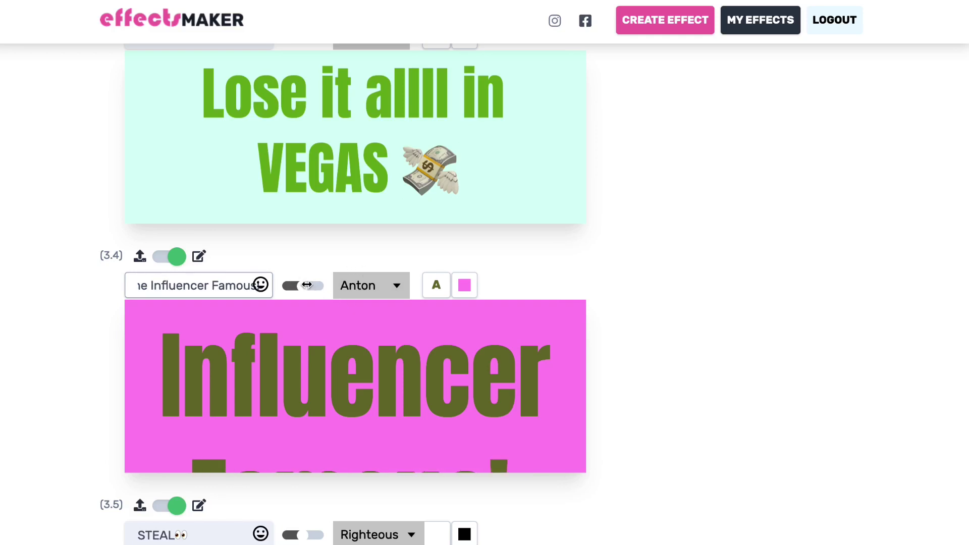
{"action": "left_click_drag", "start_coordinate": [283, 285], "coordinate": [301, 286]}
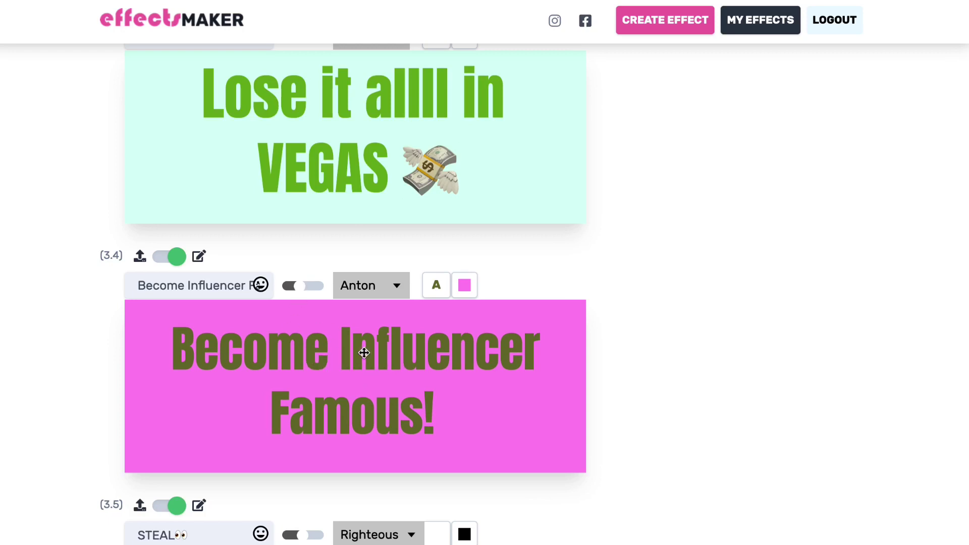
{"action": "scroll", "coordinate": [504, 426], "scroll_direction": "down", "scroll_amount": 1}
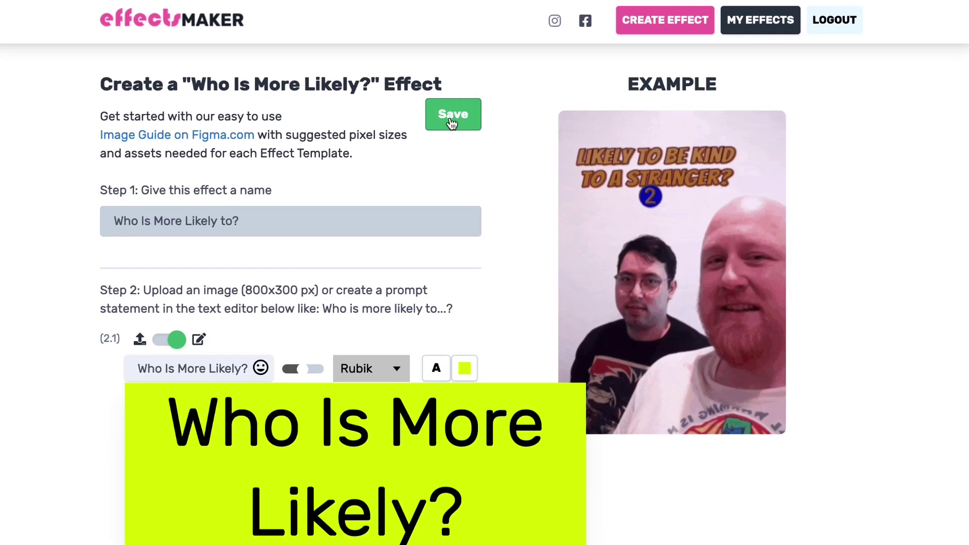
Step: Save the edited effect and scroll to the bottom of the editor
{"action": "left_click", "coordinate": [453, 119]}
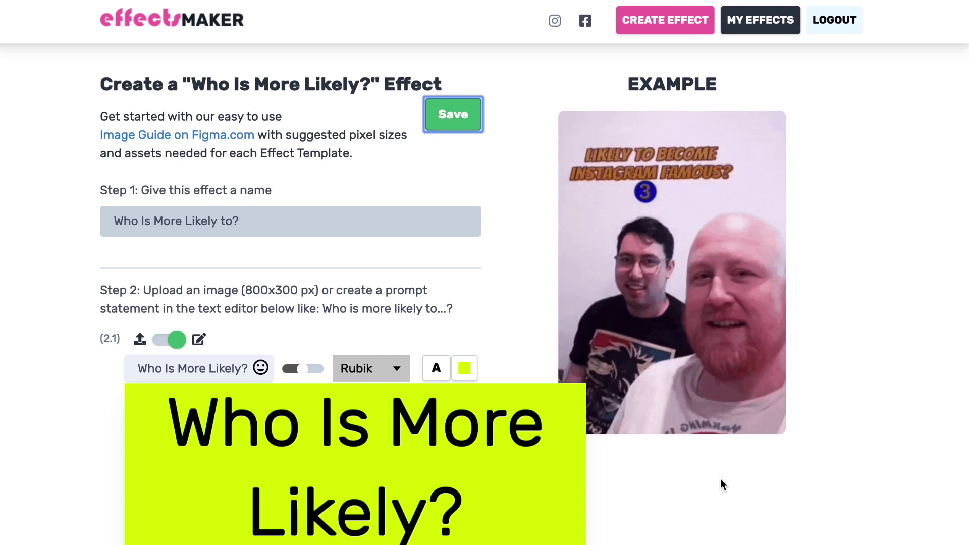
{"action": "scroll", "coordinate": [721, 485], "scroll_direction": "down", "scroll_amount": 20}
{"action": "scroll", "coordinate": [721, 485], "scroll_direction": "down", "scroll_amount": 6}
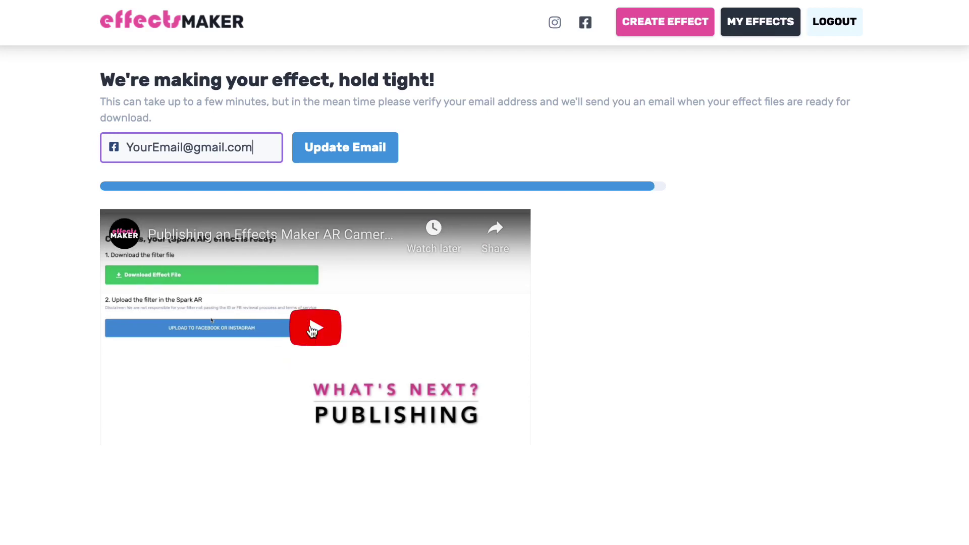
{"action": "mouse_move", "coordinate": [136, 238]}
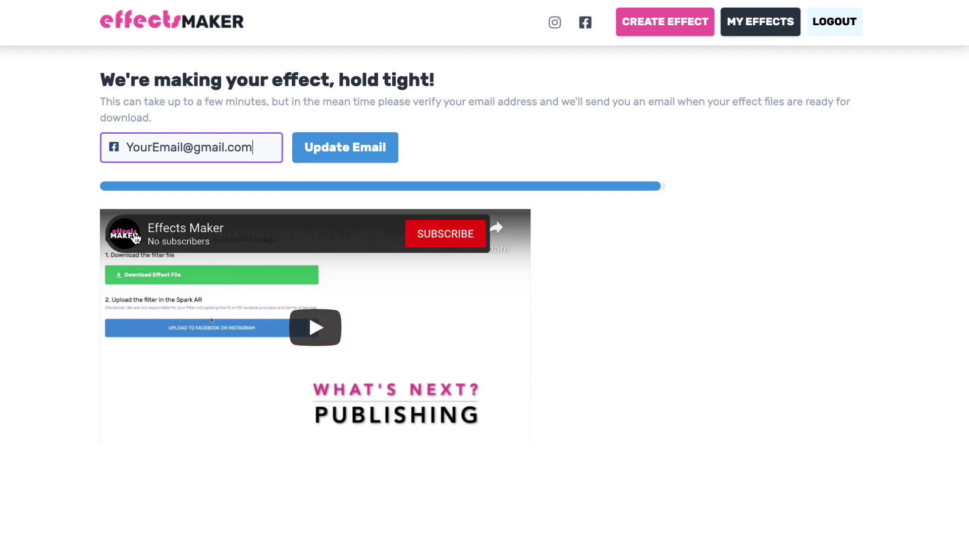